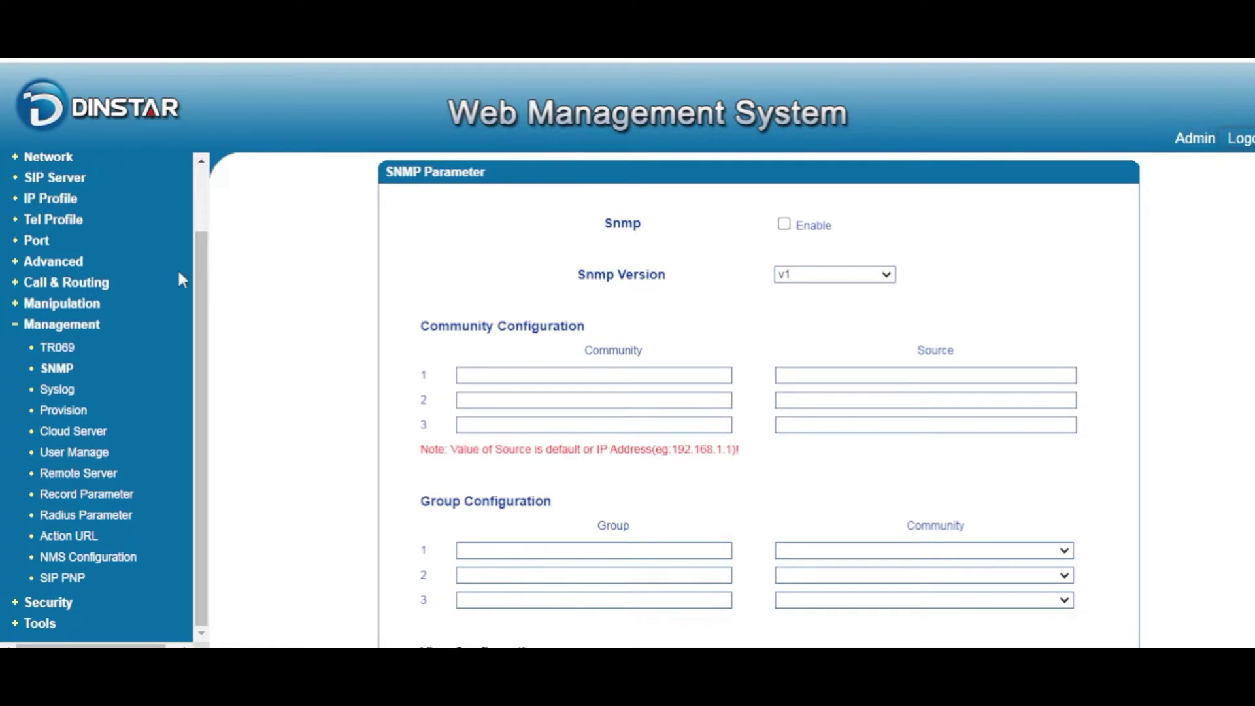
Look through the Management section's entries and open the TR069 parameters to examine the ACS and connect request settings.
scroll(180, 278, up, 2)
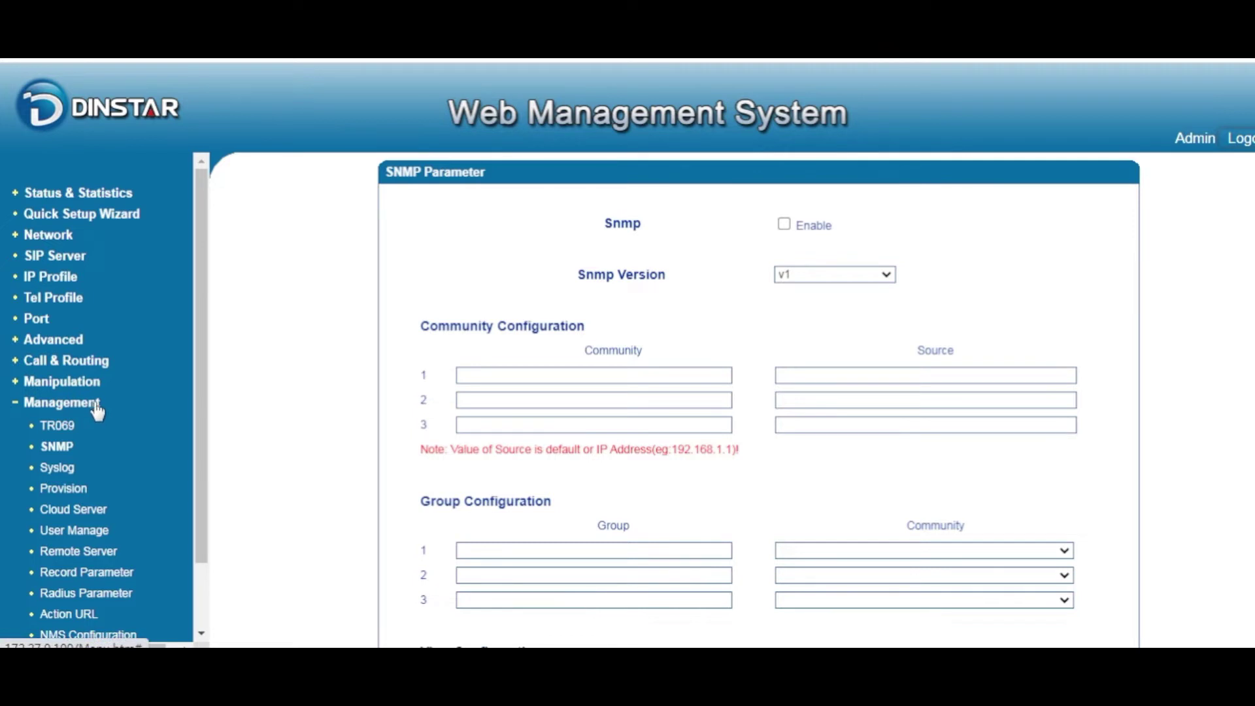
scroll(96, 412, down, 2)
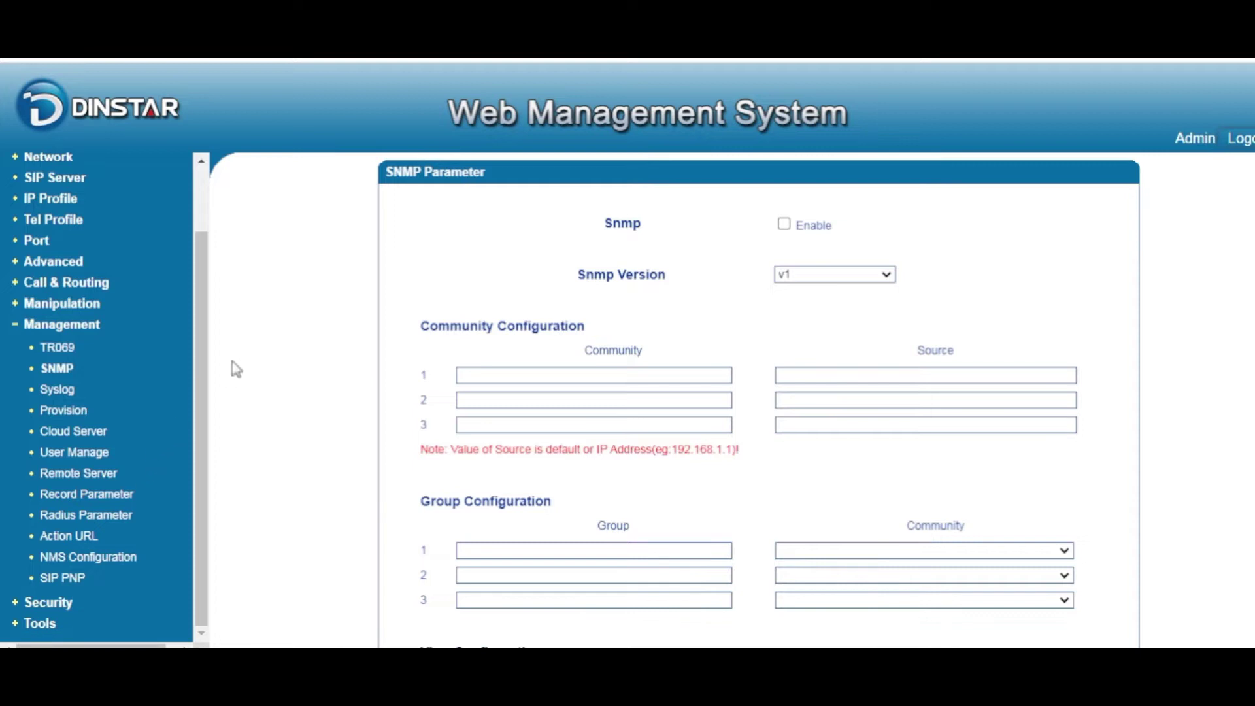
click(54, 353)
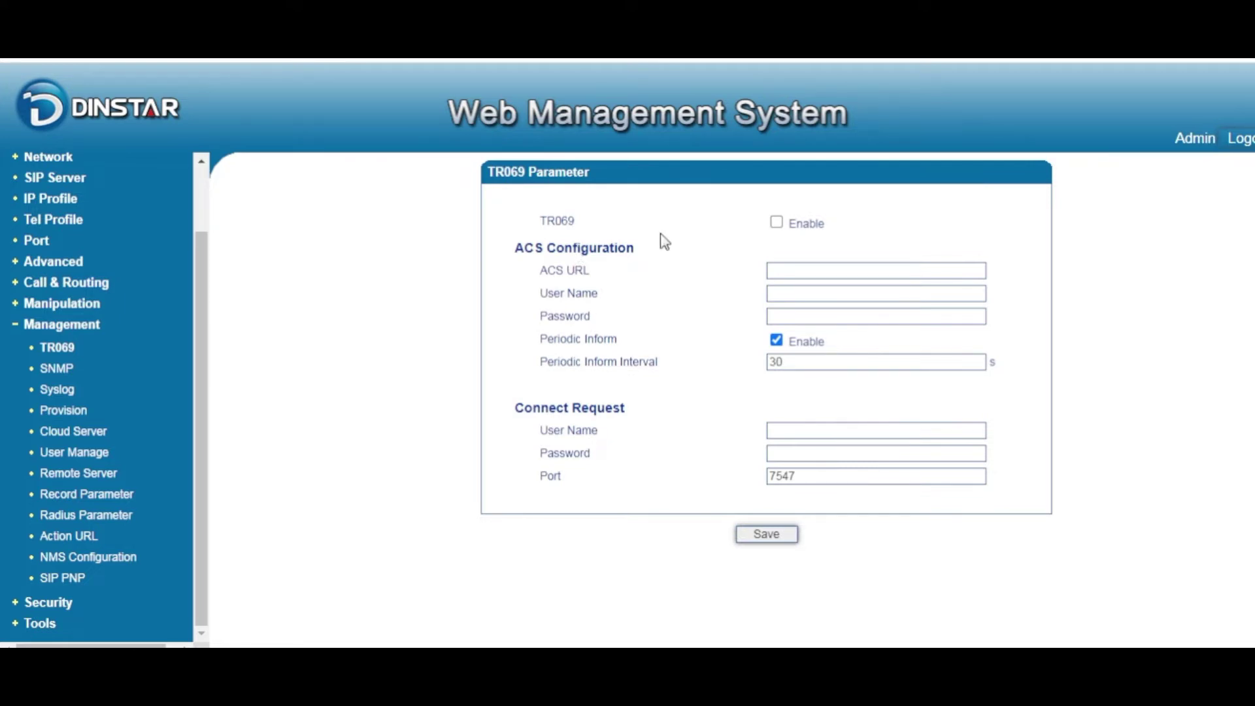
Examine the SNMP parameters, including the available SNMP versions and the community, group, view, access and trap configuration.
click(56, 368)
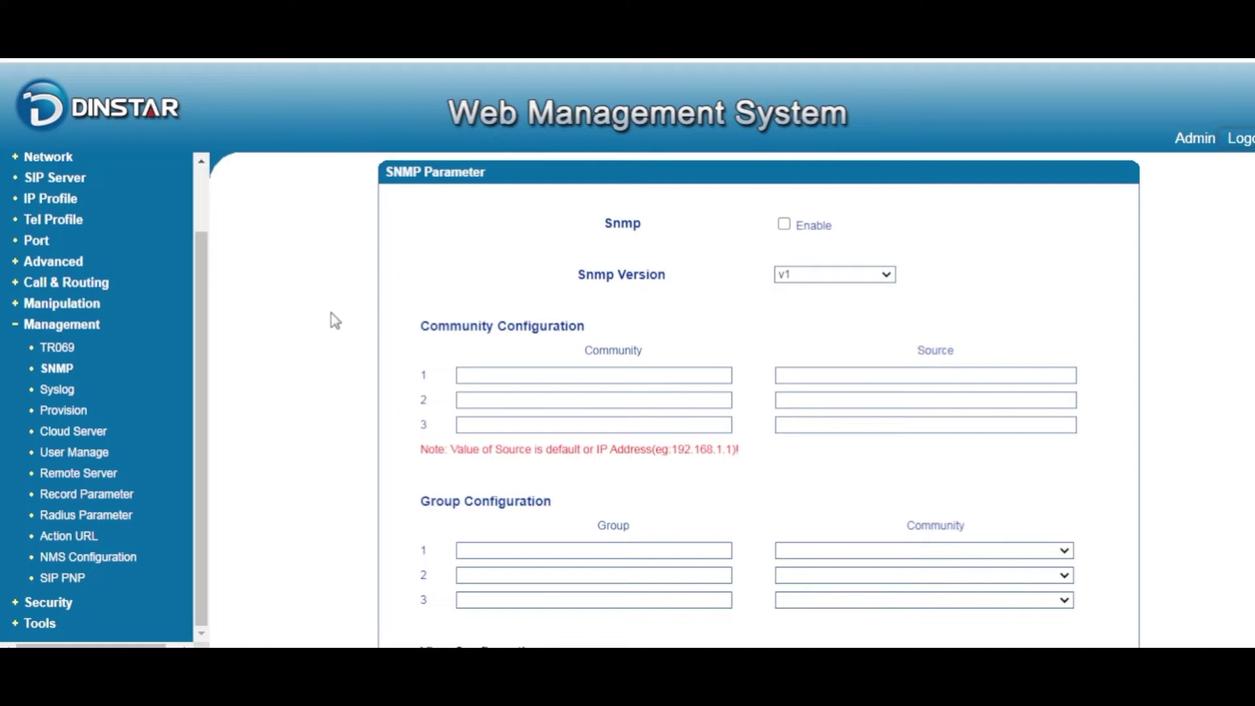
click(803, 274)
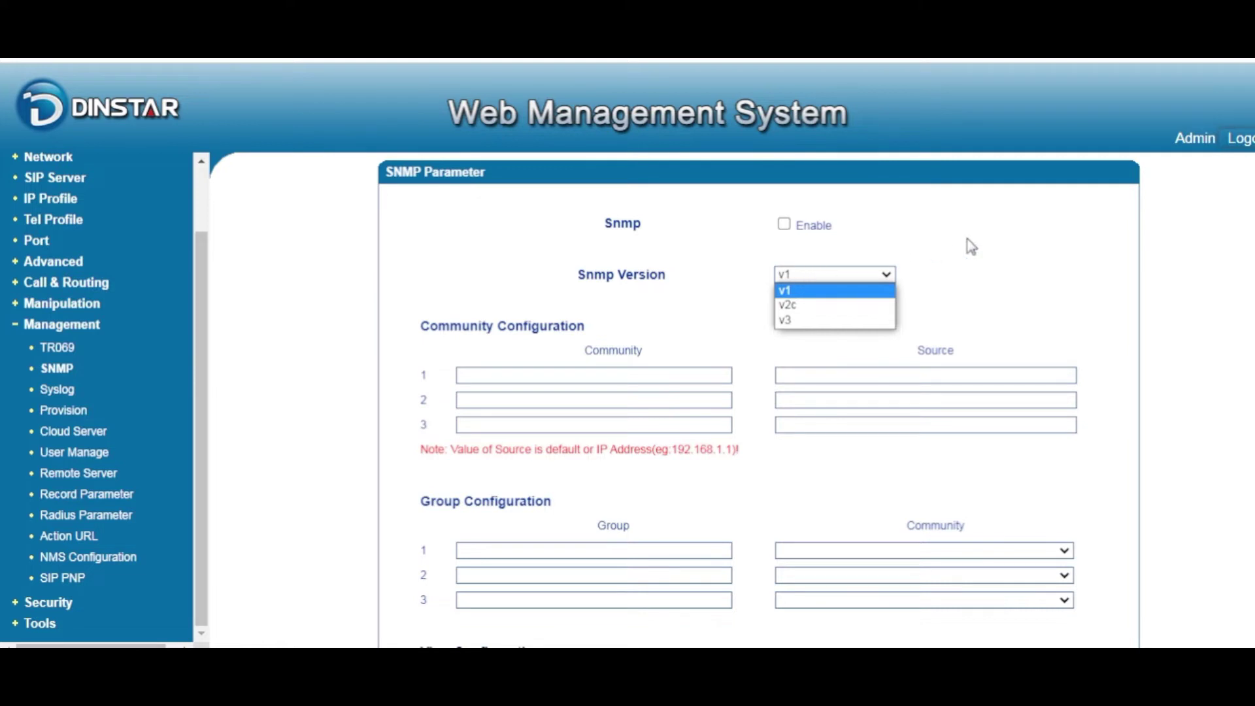
click(1043, 256)
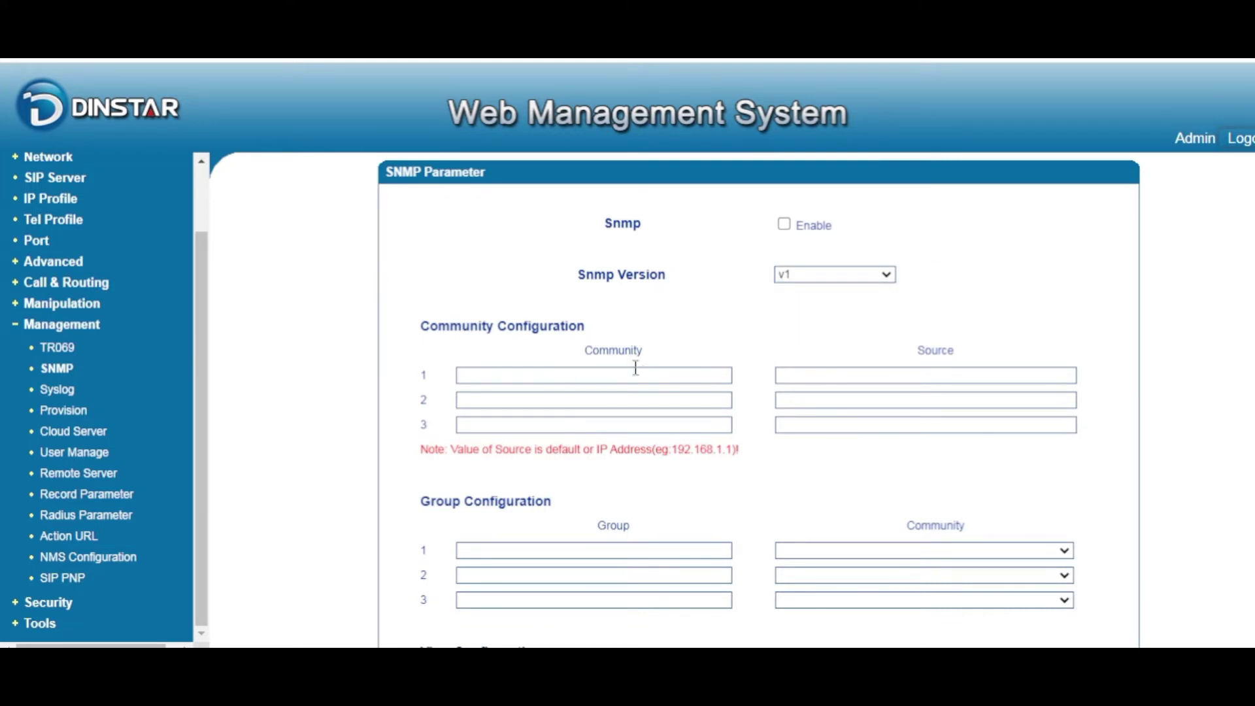
scroll(608, 367, down, 2)
scroll(625, 379, down, 3)
scroll(626, 379, down, 4)
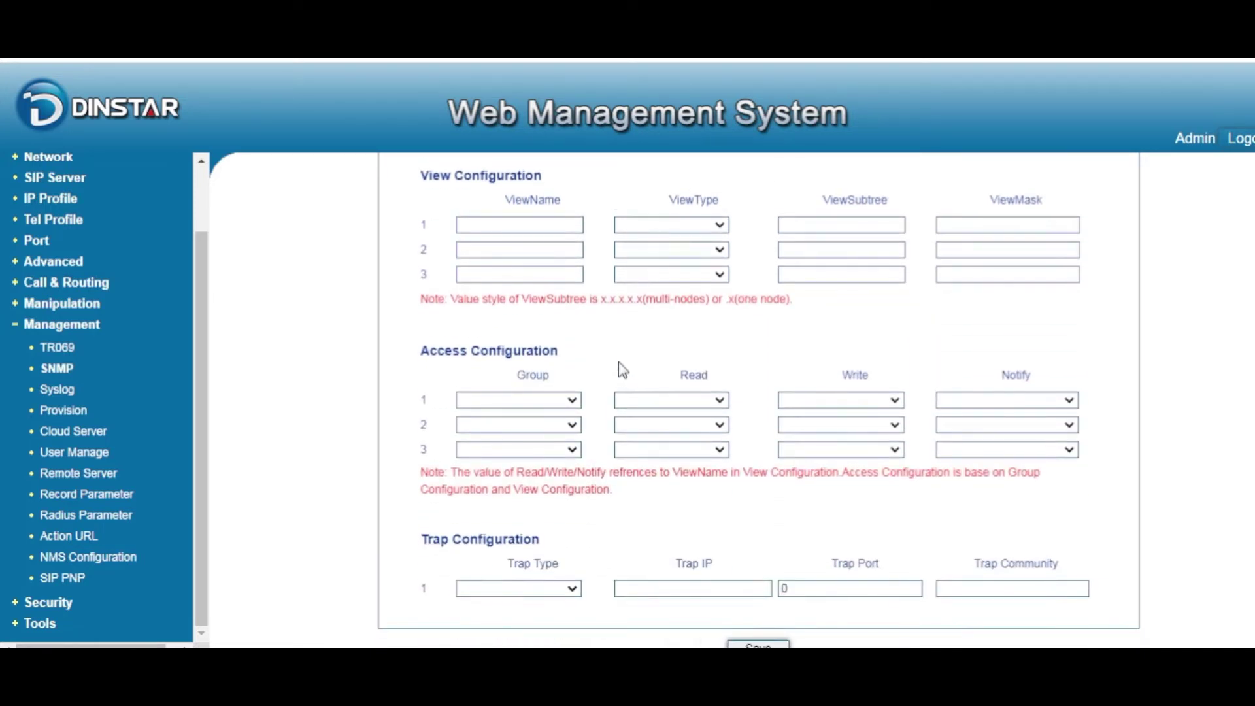
scroll(622, 370, down, 1)
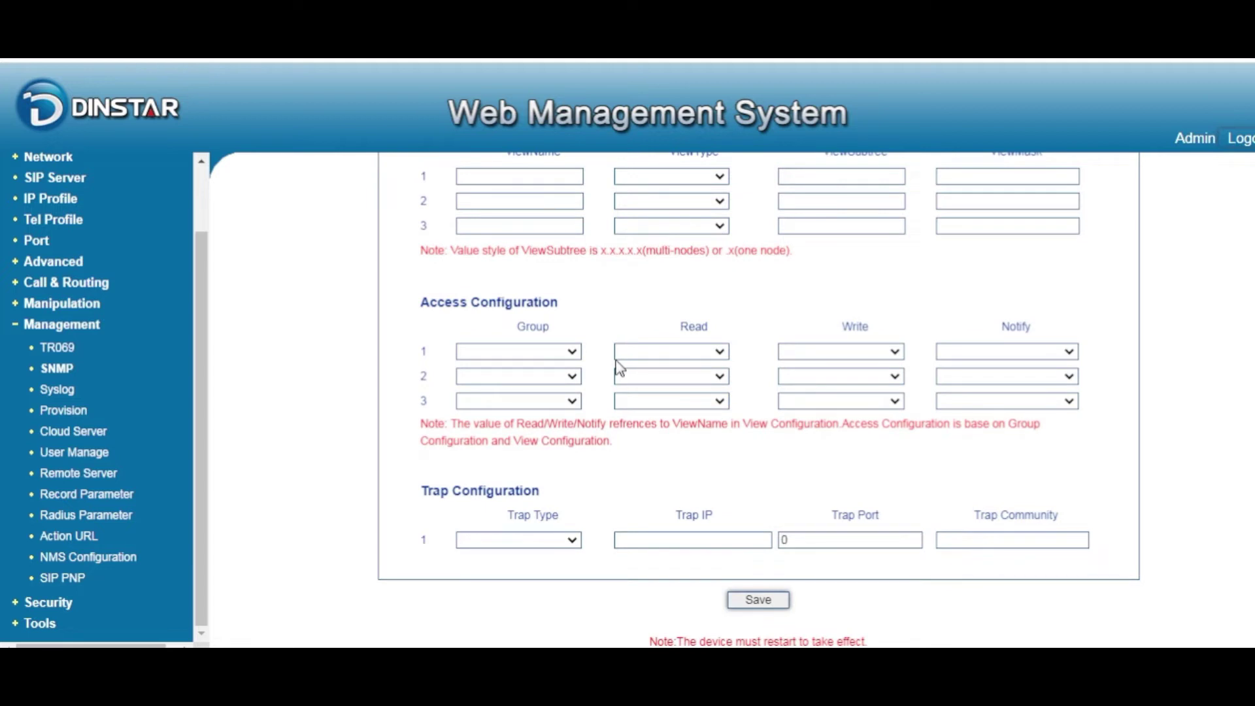
Examine the Syslog parameters for the local and server syslog, including the selectable syslog levels.
click(57, 393)
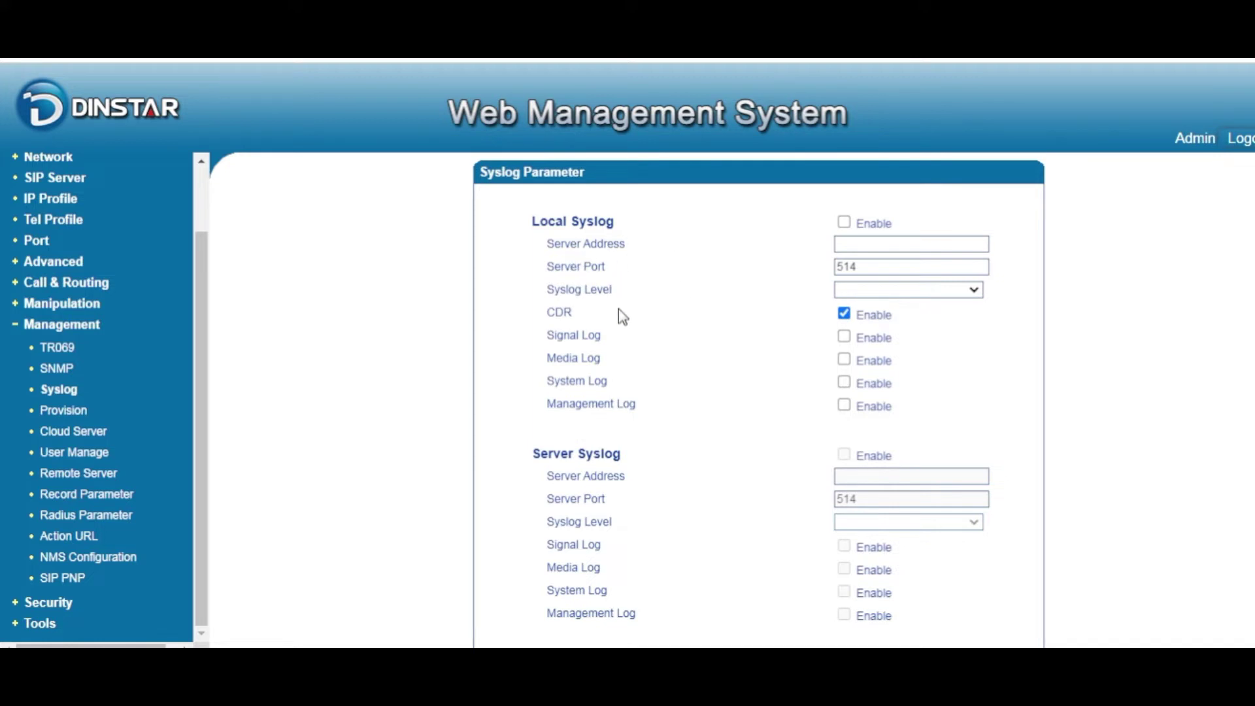
click(921, 292)
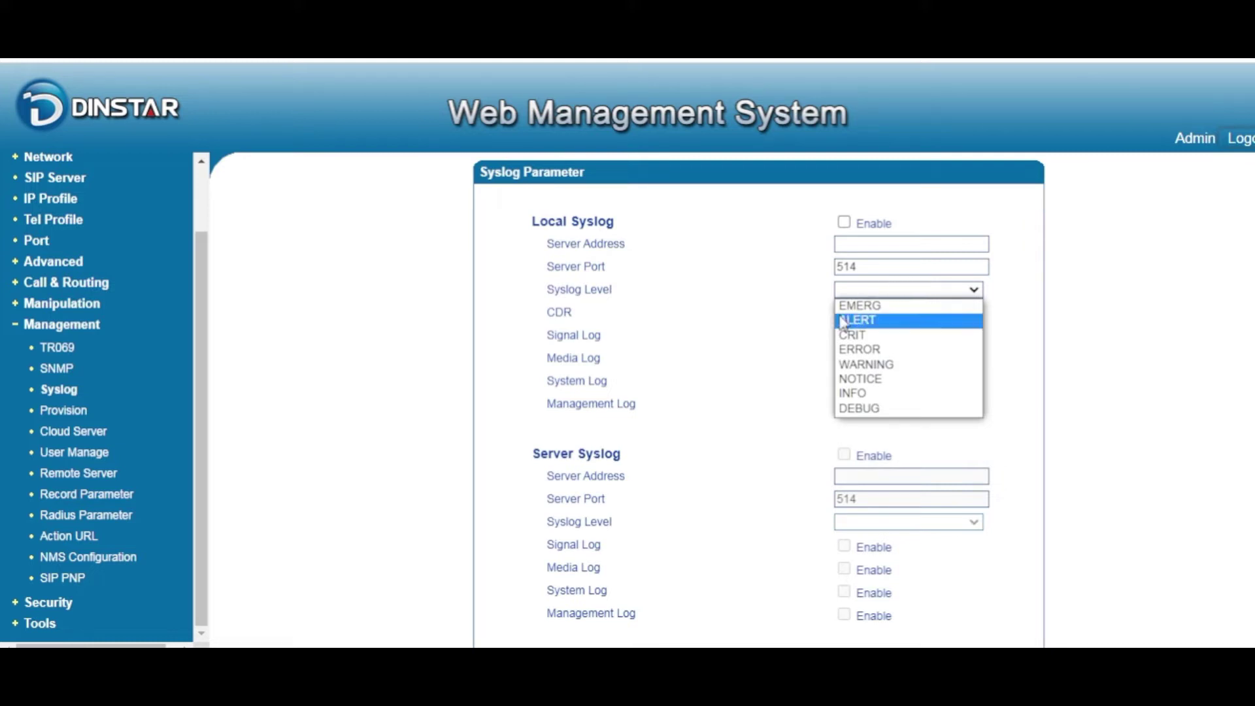
click(784, 333)
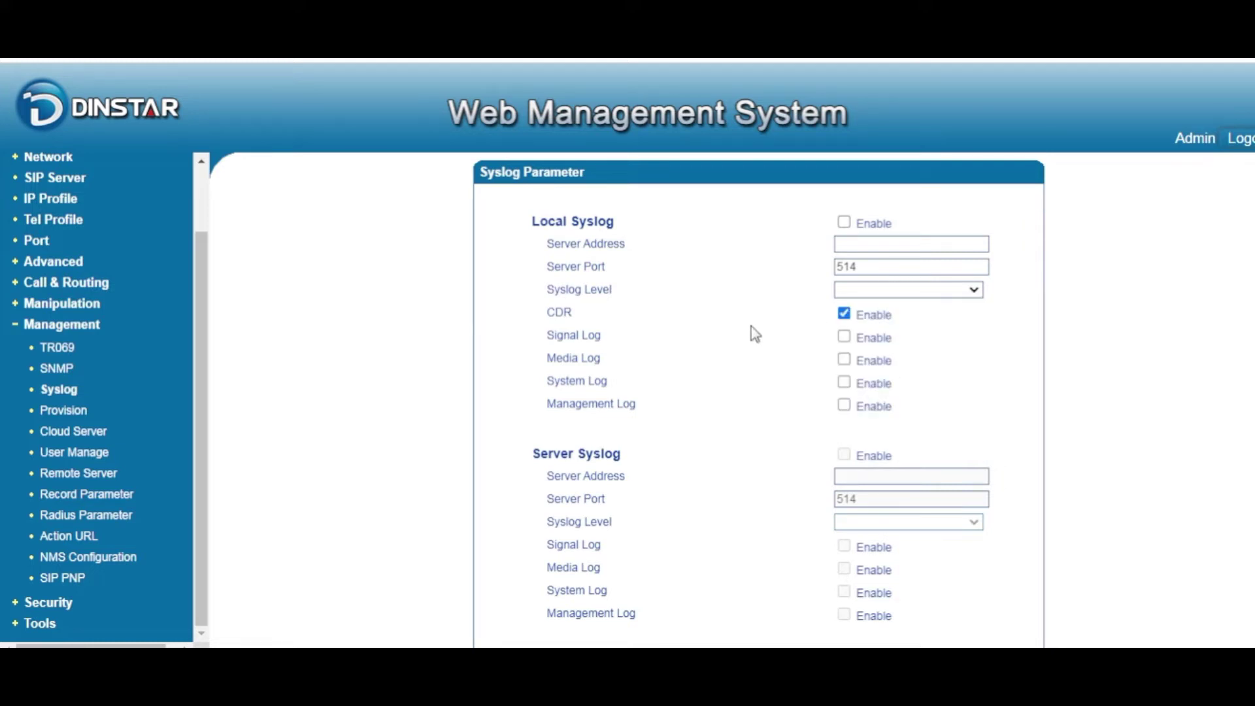
scroll(753, 330, down, 1)
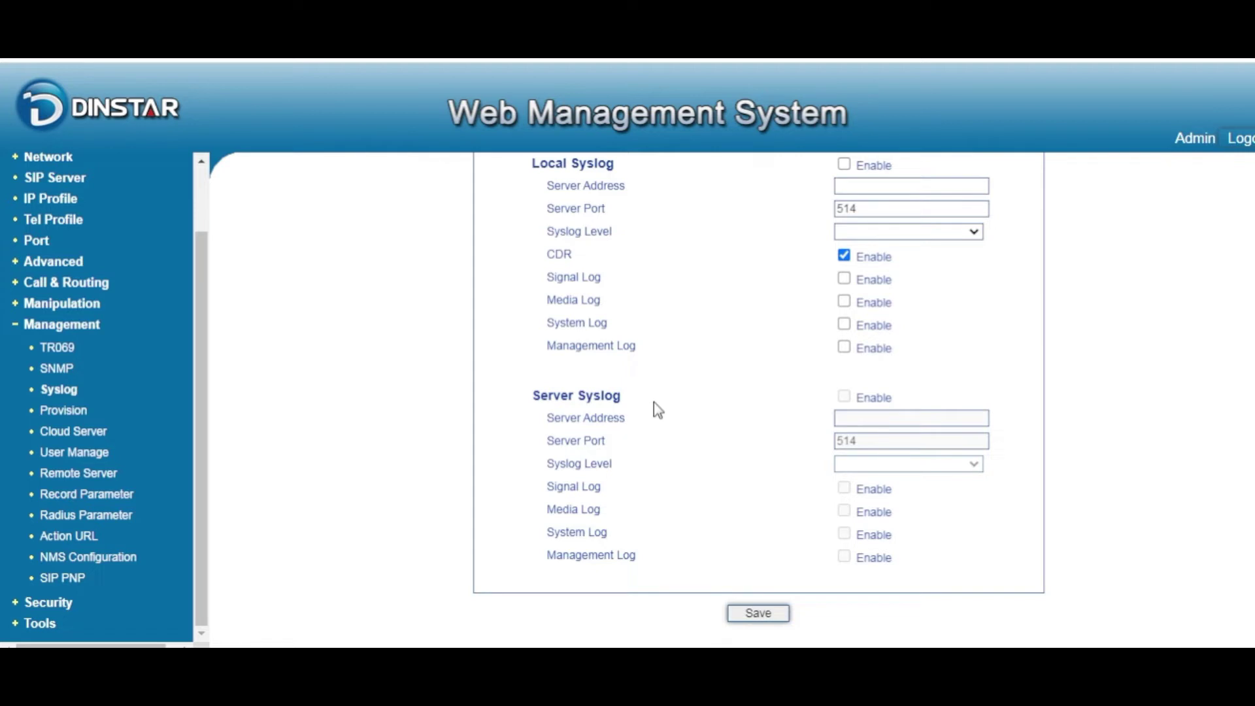
scroll(654, 402, up, 1)
scroll(653, 402, down, 1)
scroll(654, 400, up, 1)
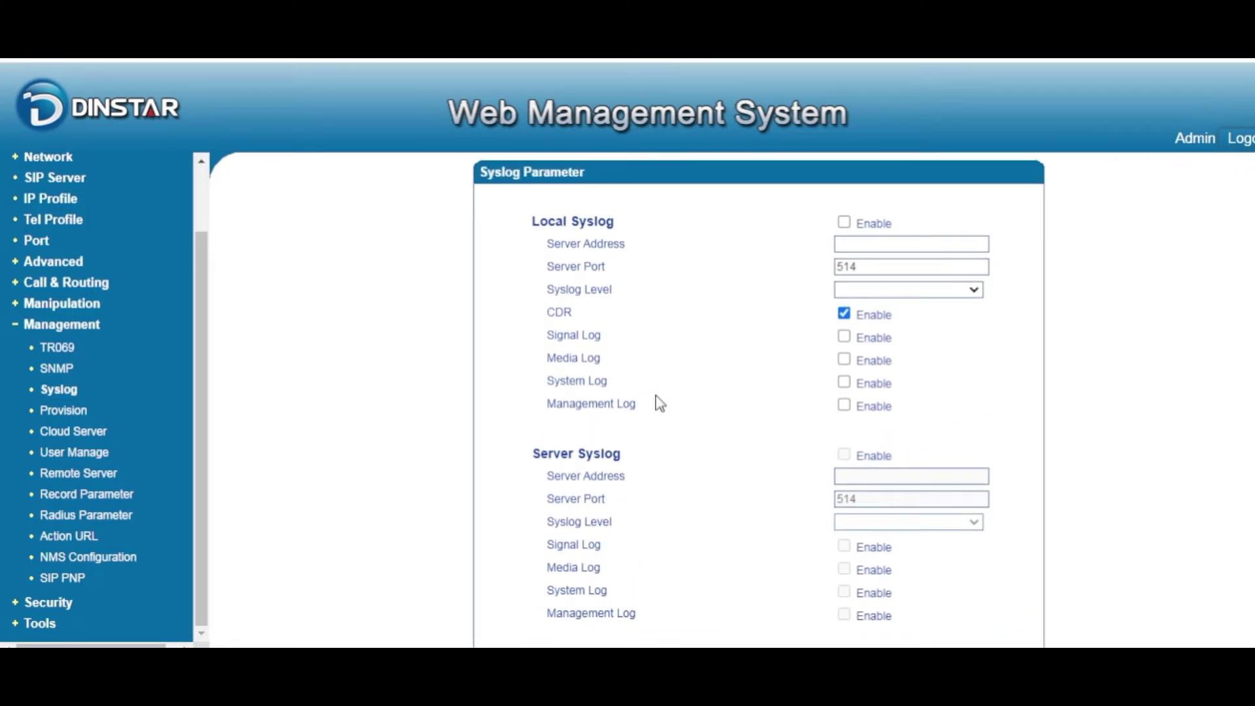
View the Provision basic configuration and the Cloud Server settings.
click(117, 408)
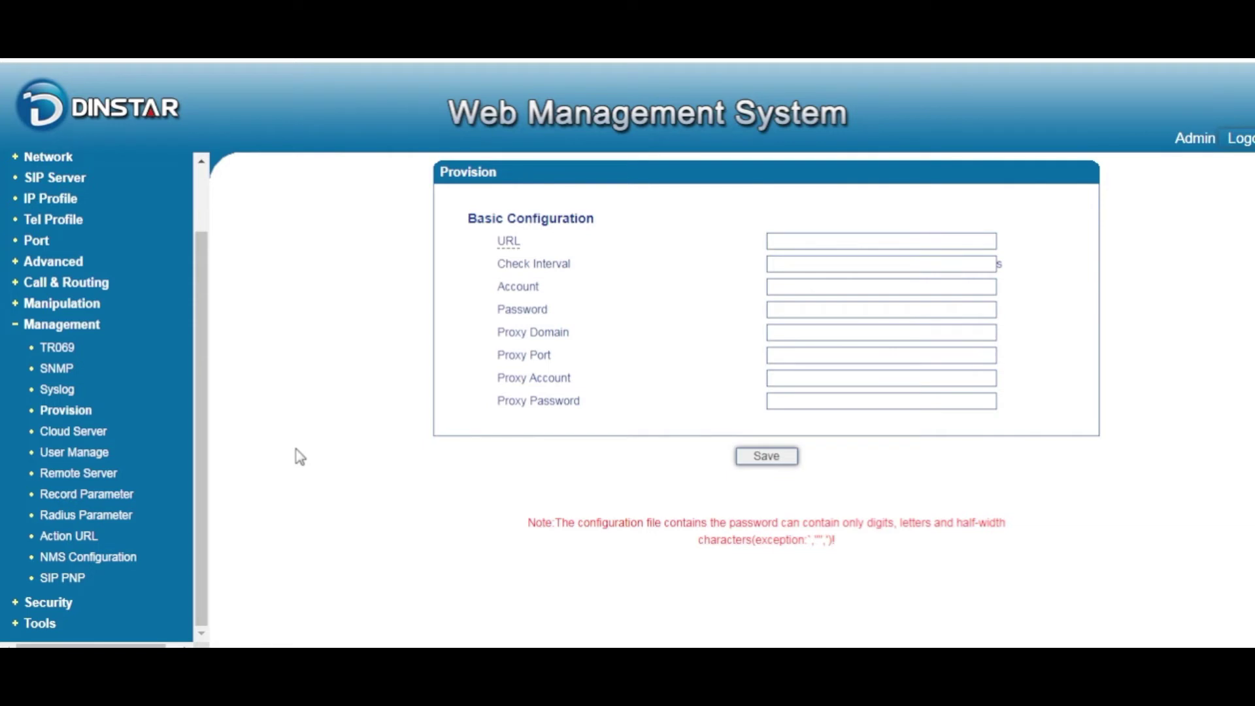
click(92, 434)
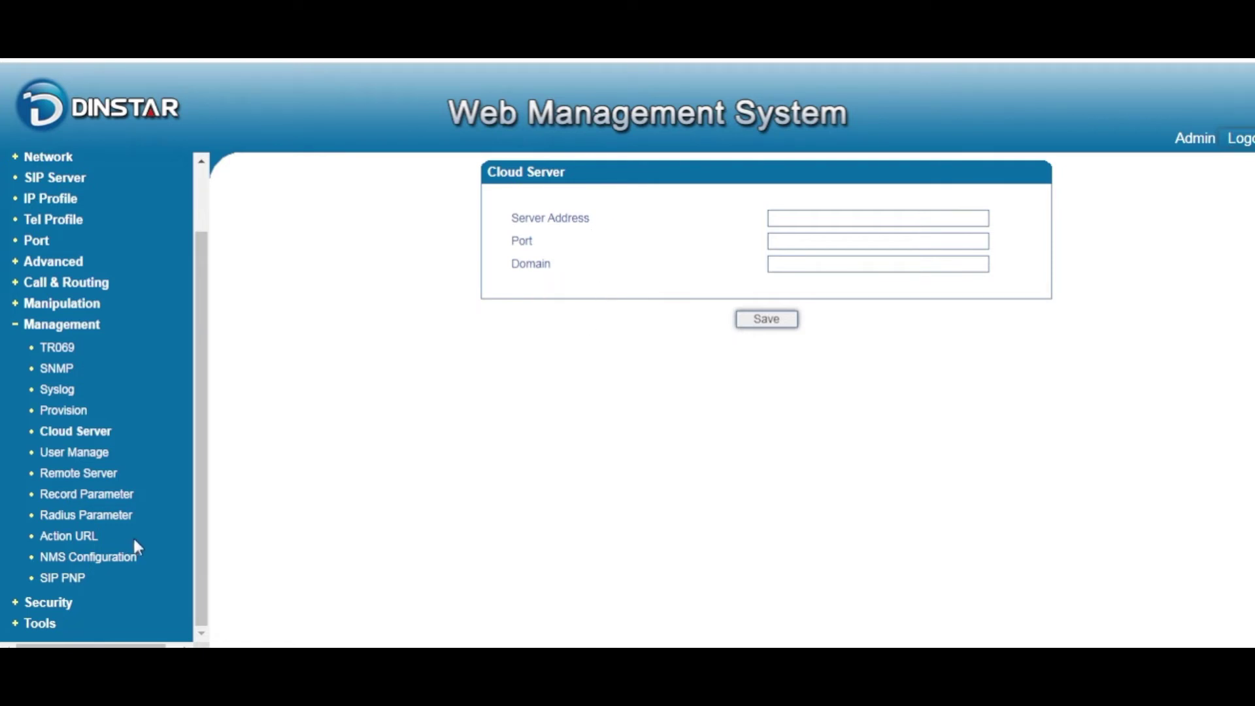
View the user accounts under User Manage and open the form for adding a user.
click(97, 455)
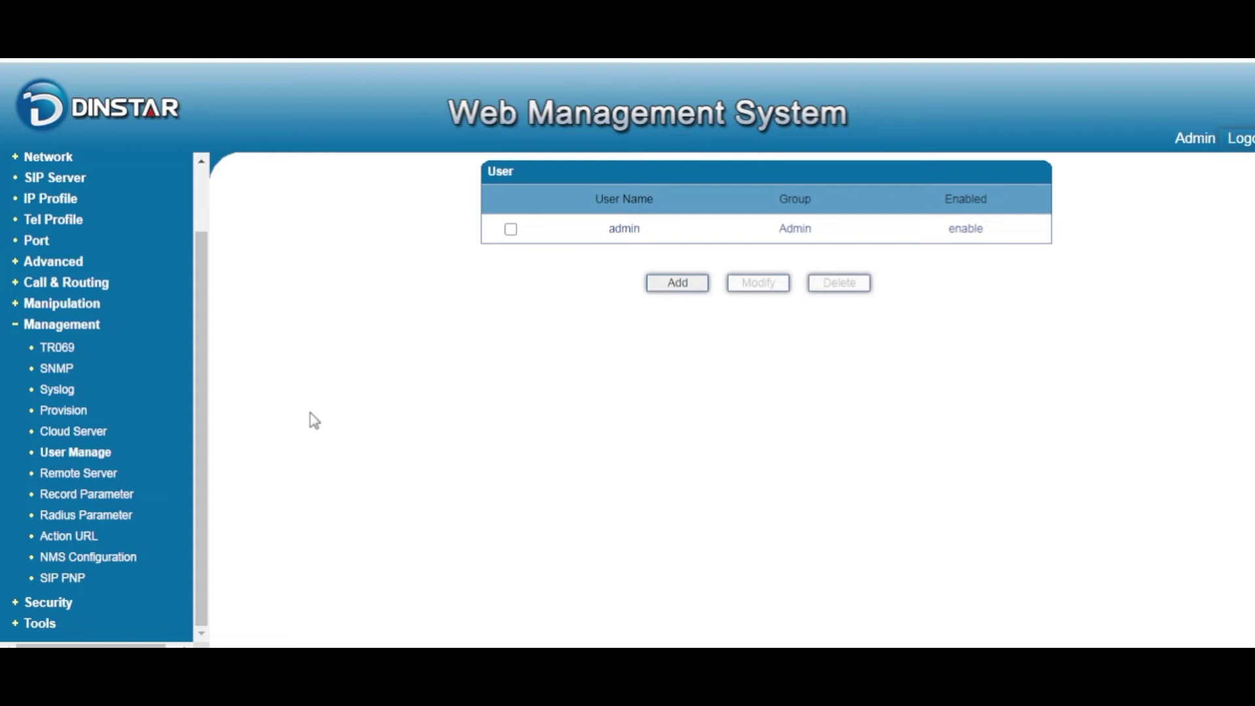
click(676, 285)
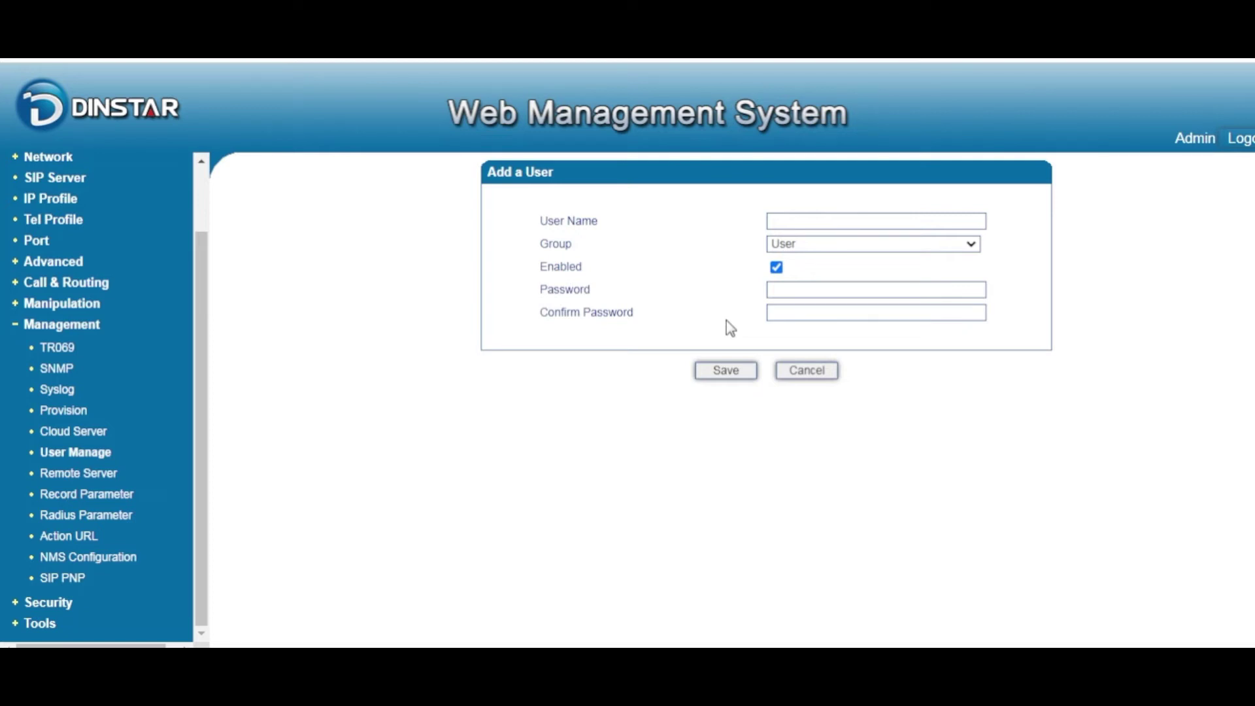
View the Remote Server, Record Parameter and Radius Parameter settings one after another.
click(83, 474)
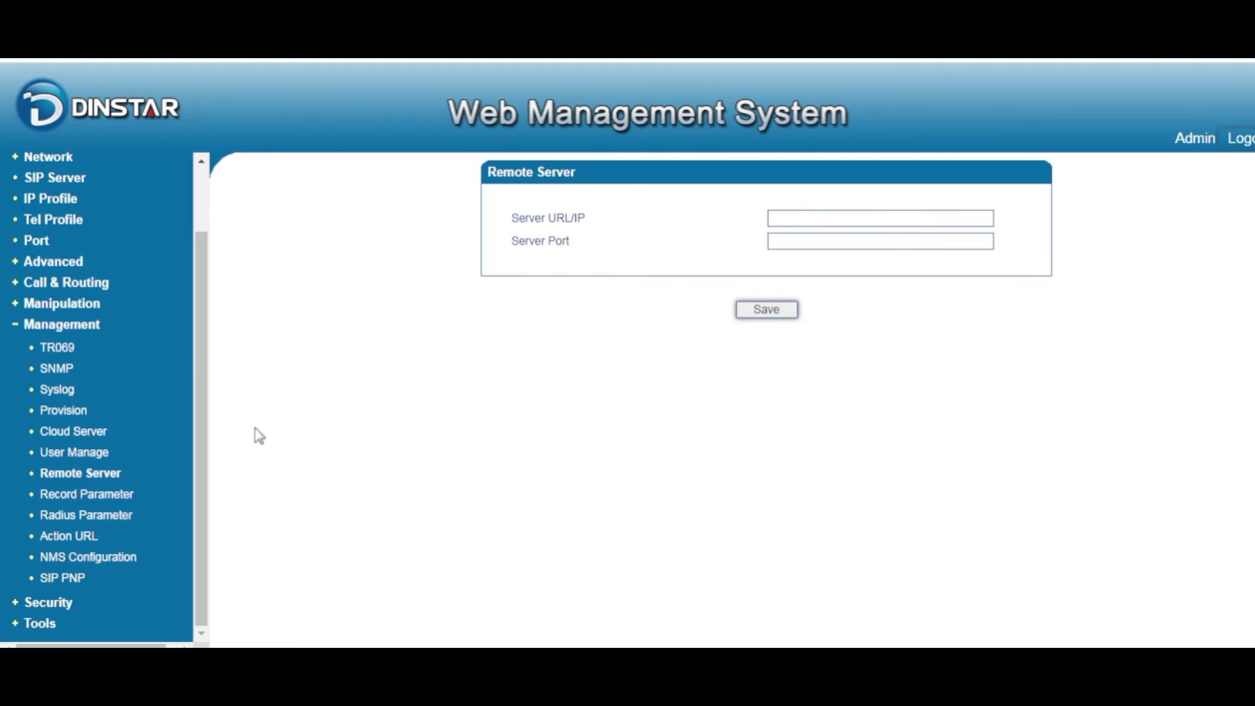
click(87, 495)
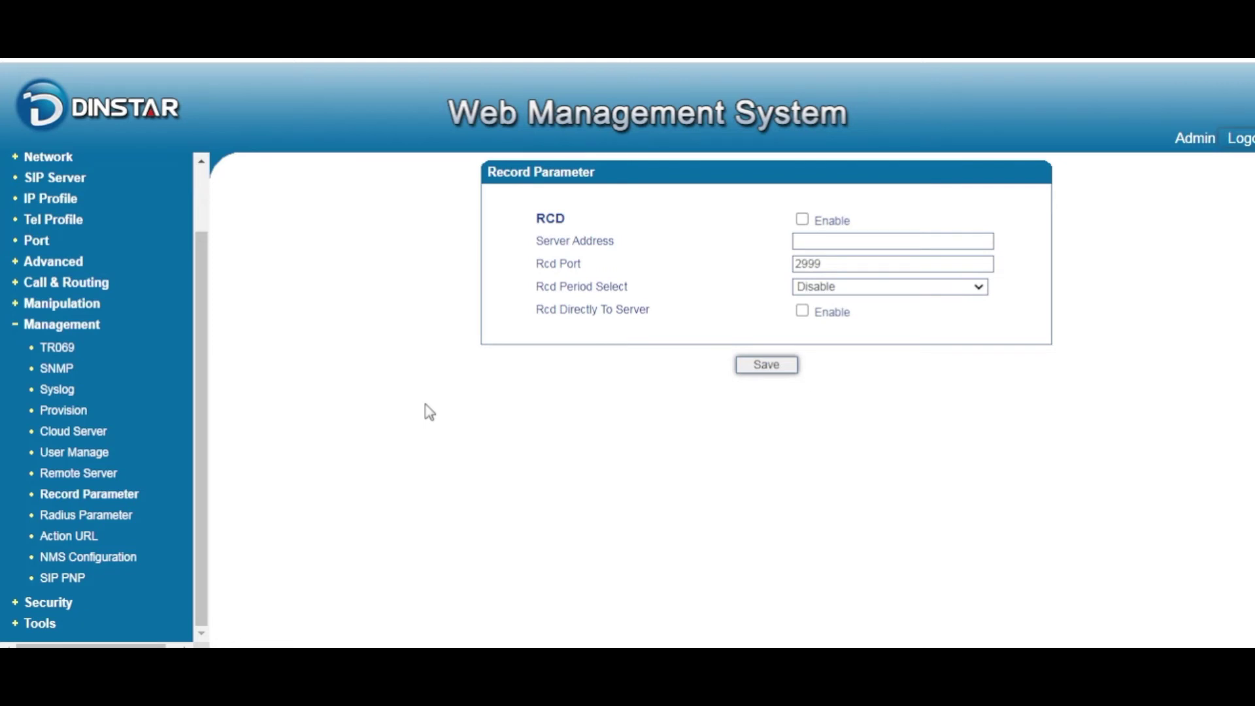
click(102, 517)
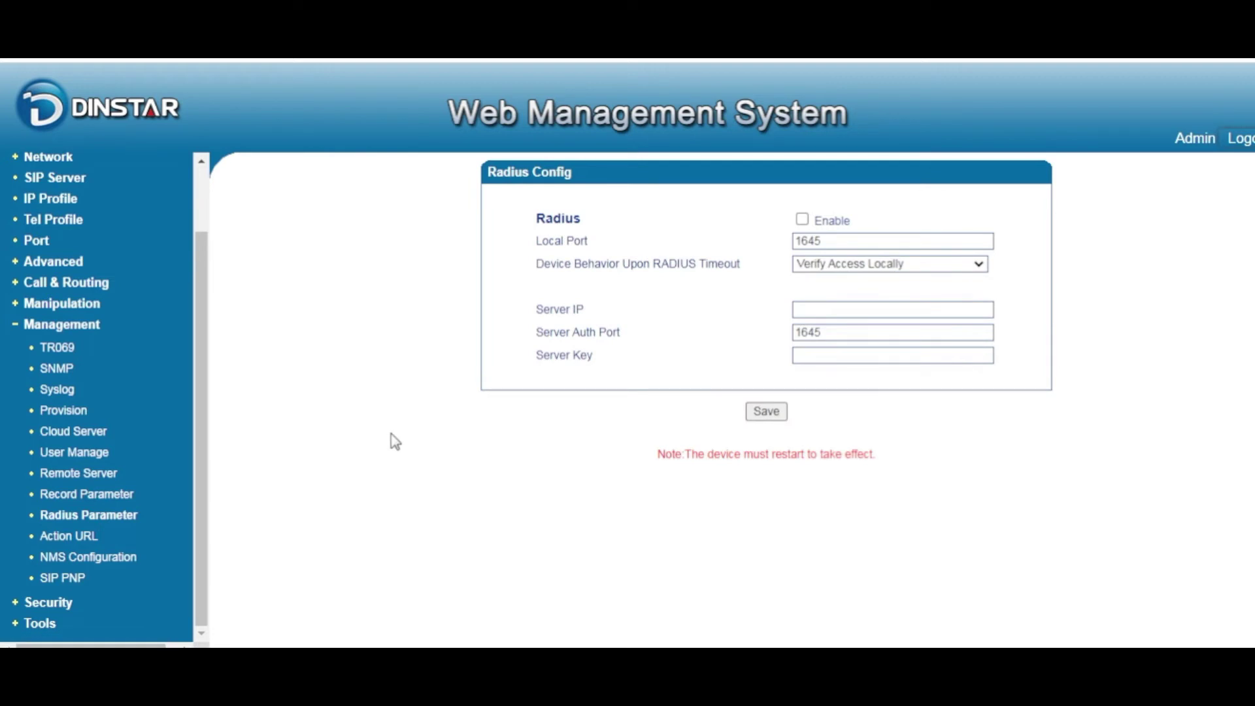
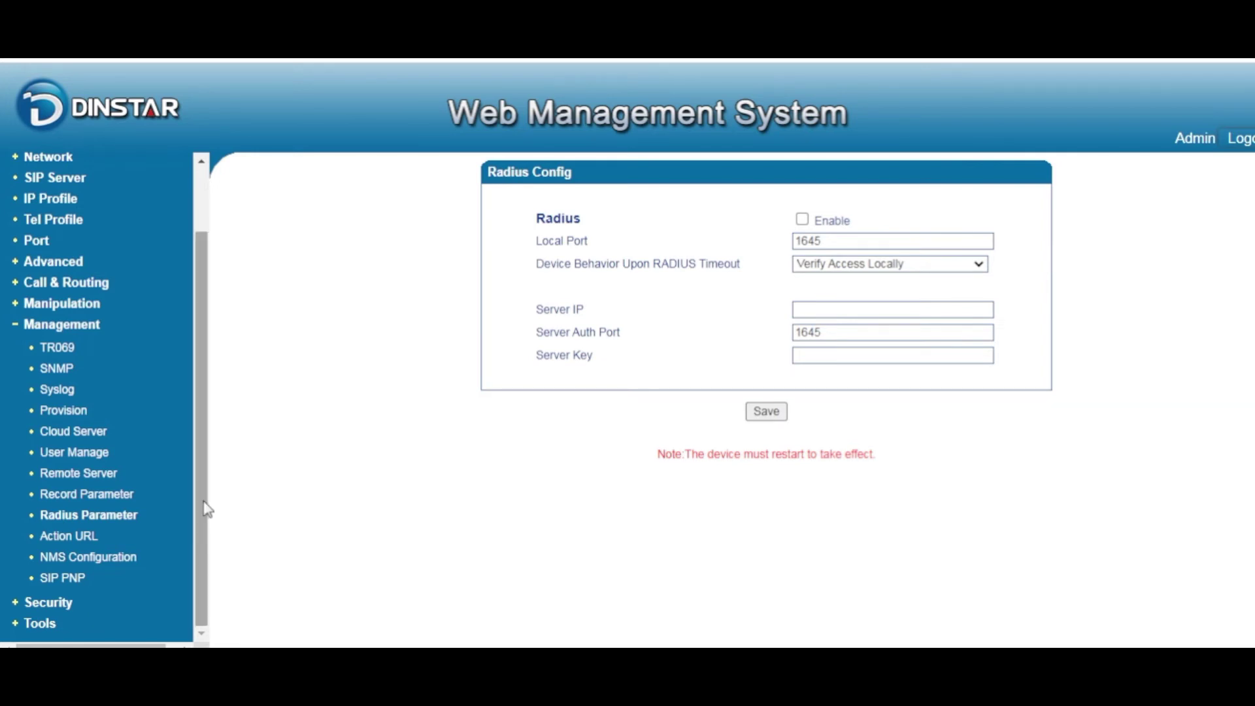
Examine the Action URL events, the supported GET request parameters, and the example URL for reporting the MAC address at startup.
click(92, 537)
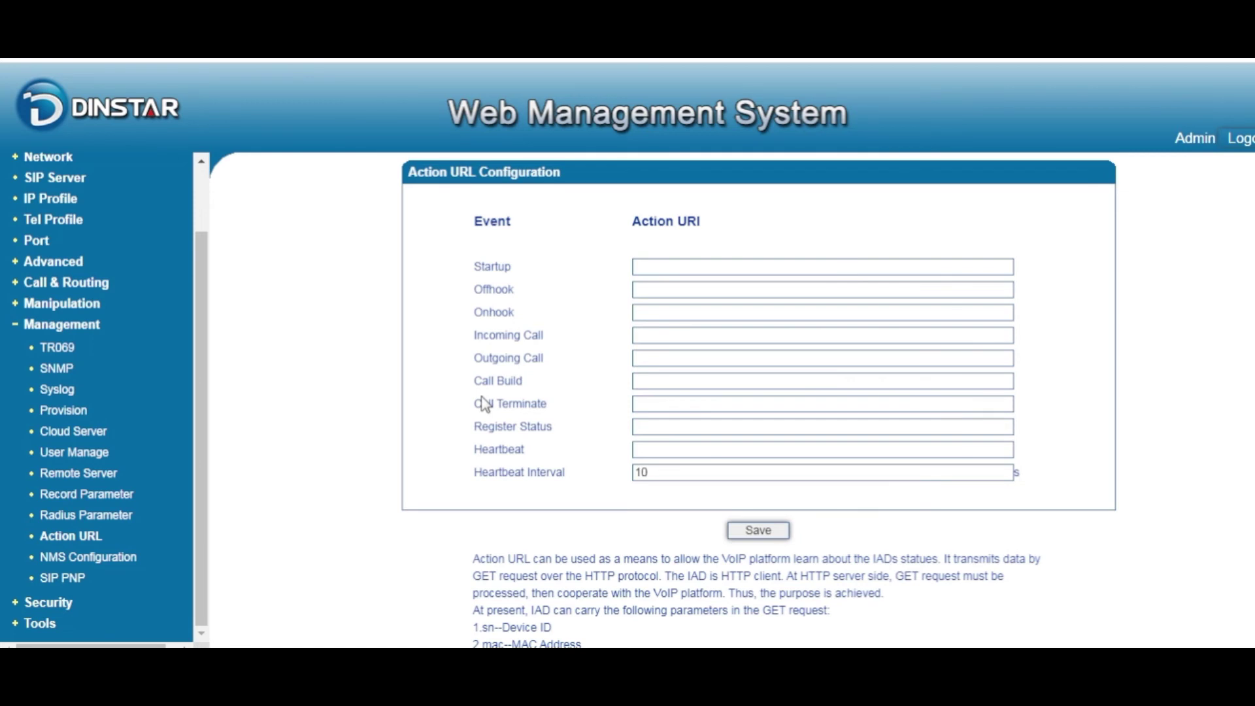
scroll(466, 435, down, 3)
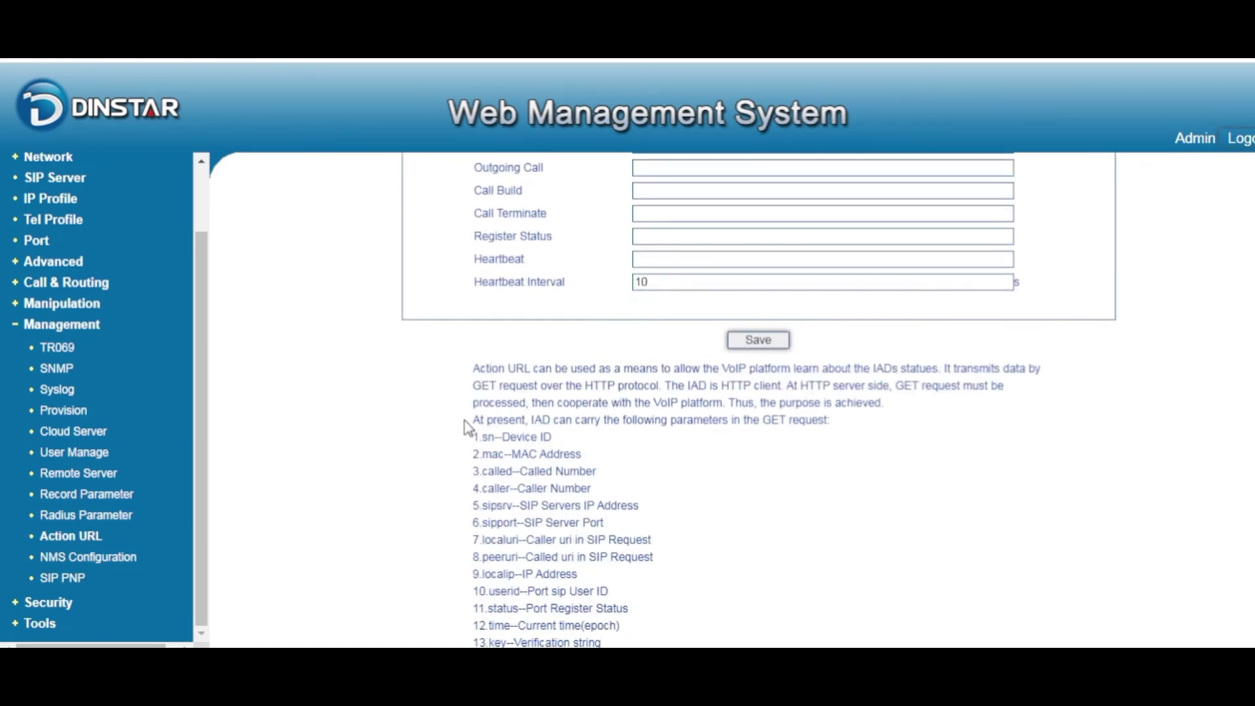
scroll(465, 428, up, 3)
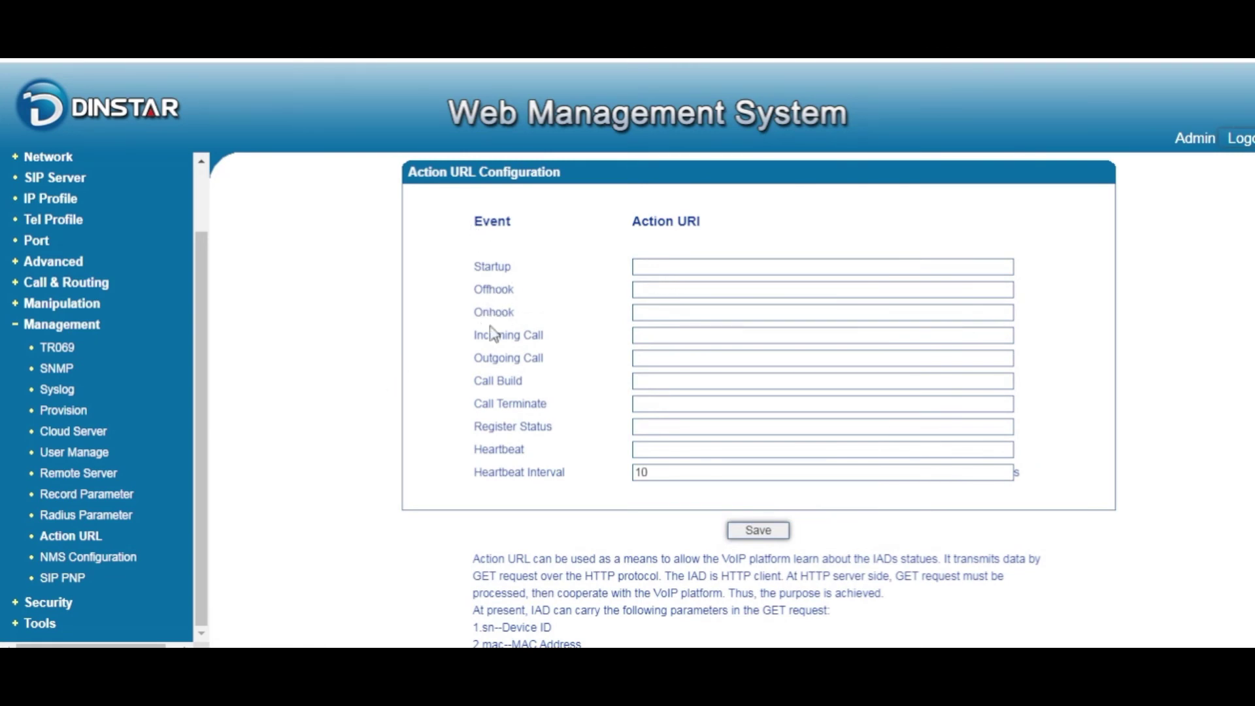
scroll(527, 398, down, 3)
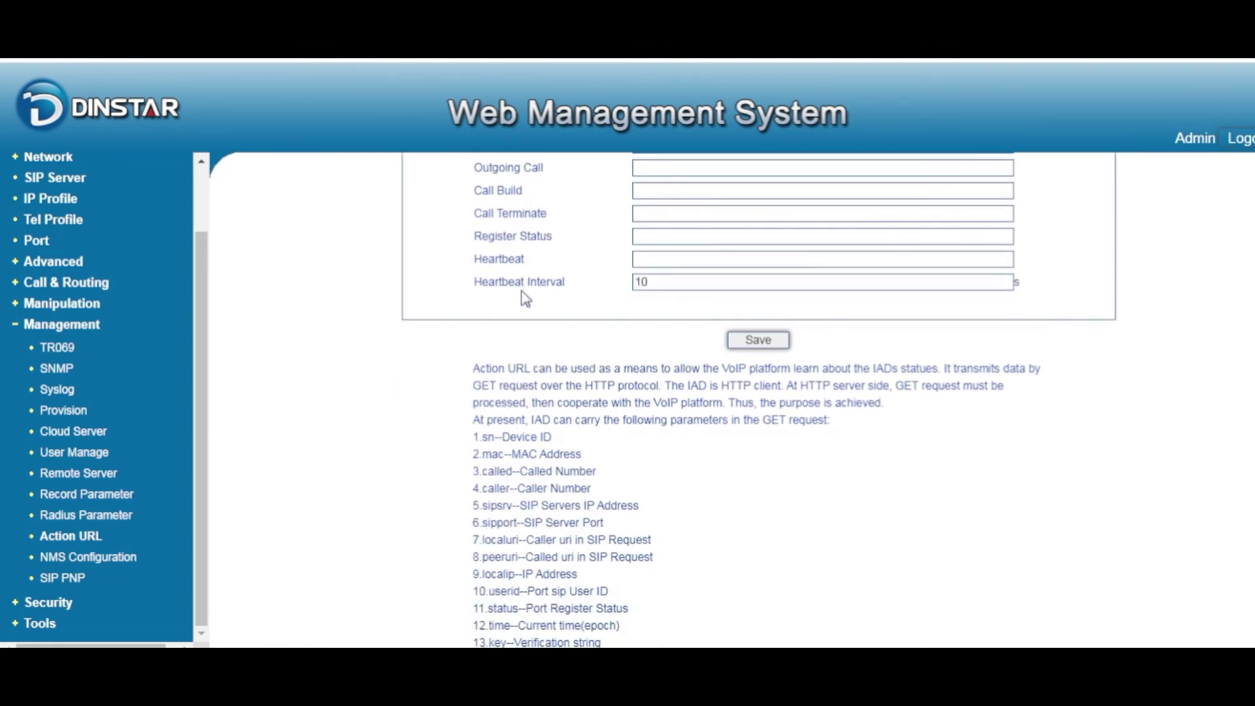
scroll(528, 283, up, 2)
scroll(523, 291, down, 3)
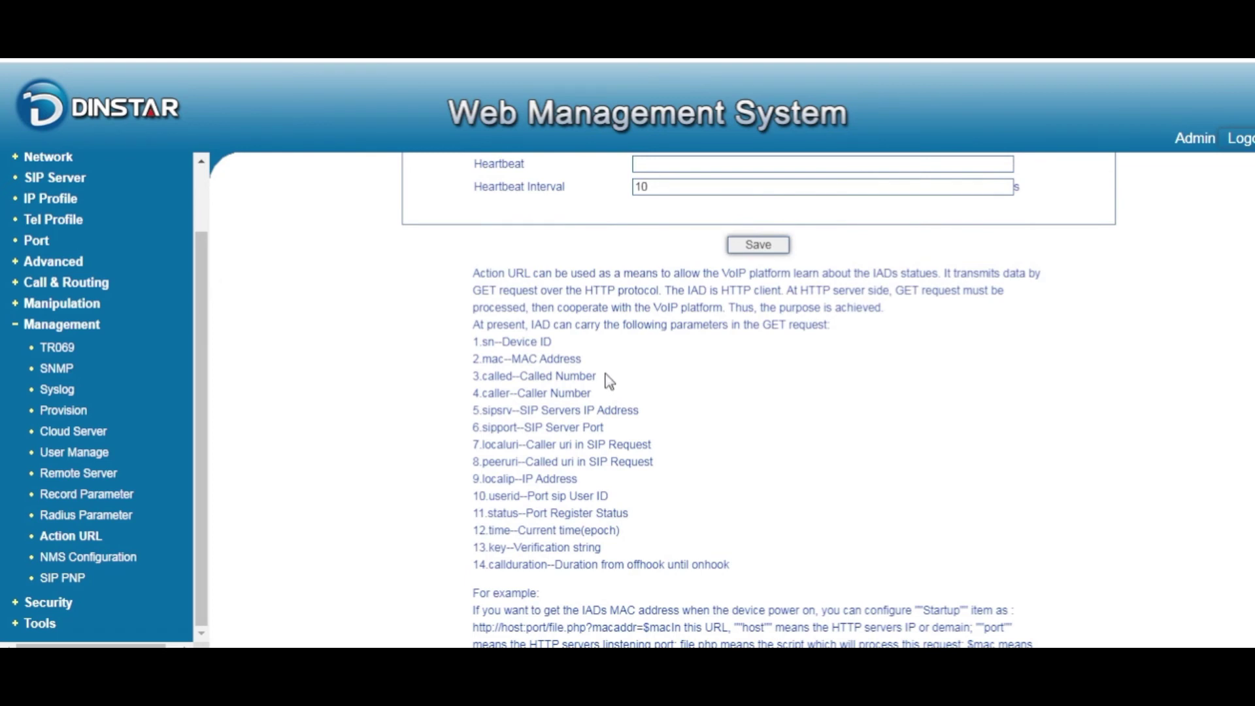
scroll(526, 336, down, 2)
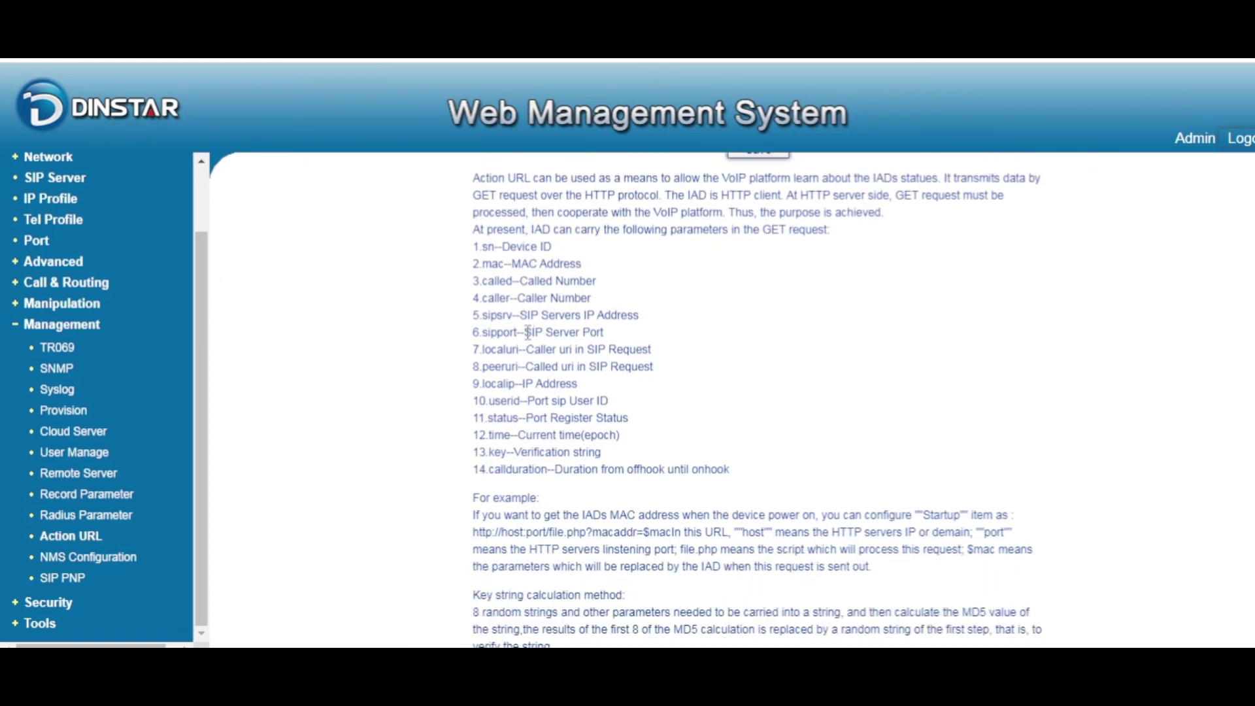
scroll(510, 312, down, 1)
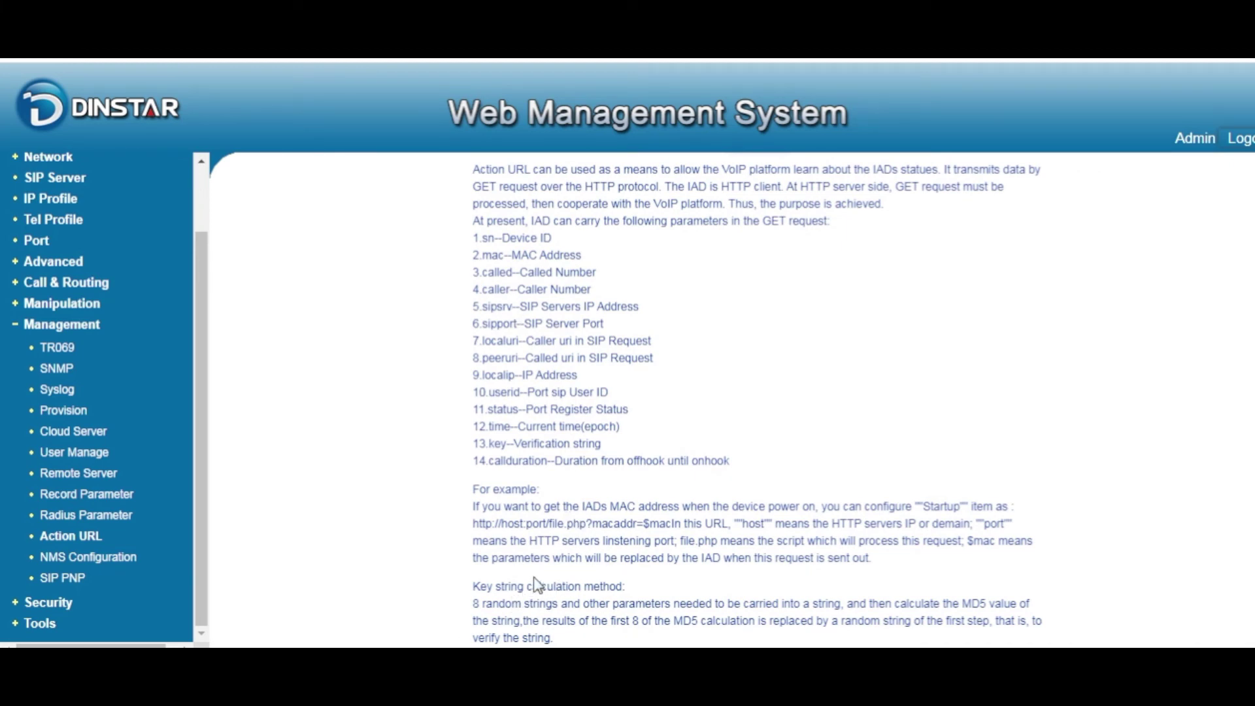
drag(477, 523, 579, 509)
click(541, 524)
scroll(643, 521, up, 2)
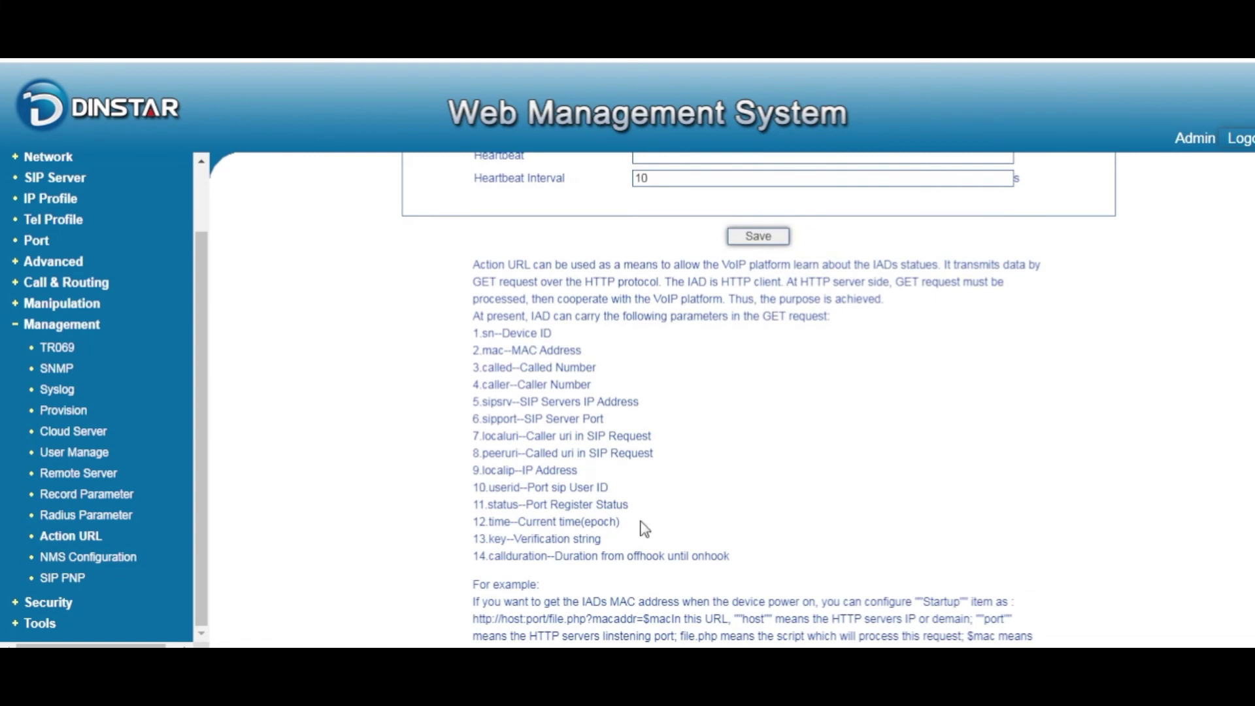
scroll(642, 521, down, 2)
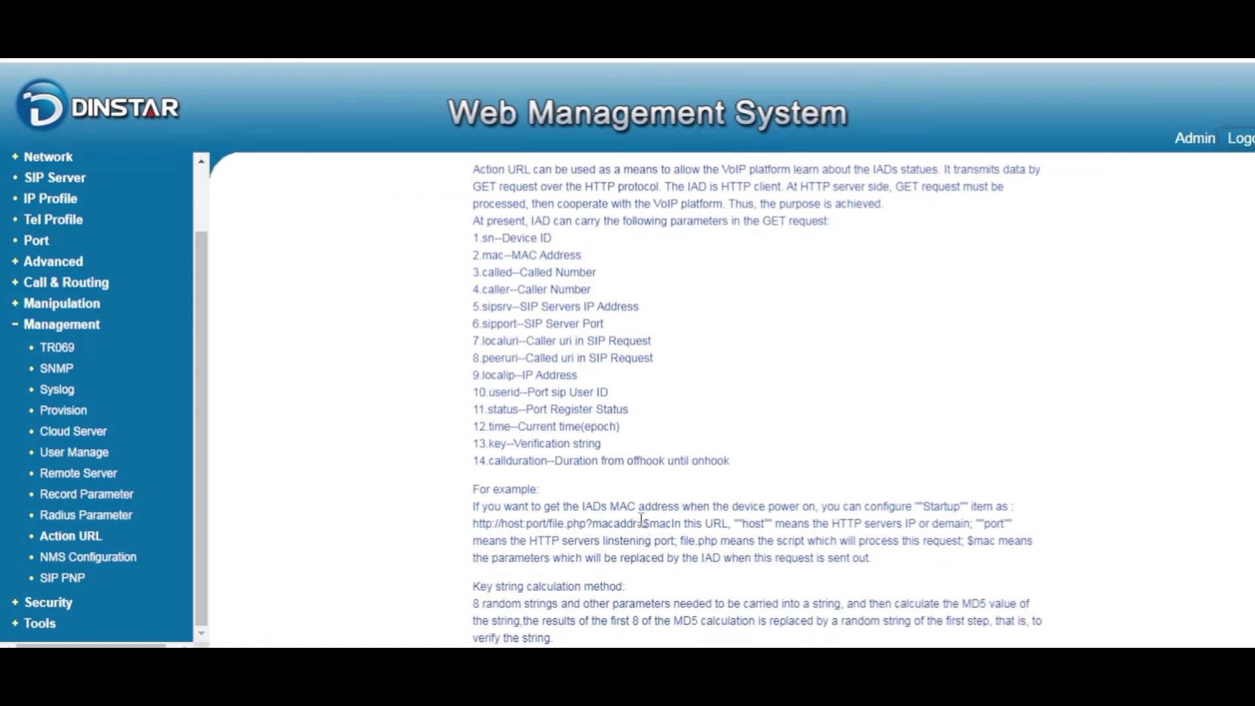
View the NMS Configuration and the SIP PNP settings, highlighting the PNP server address.
click(108, 557)
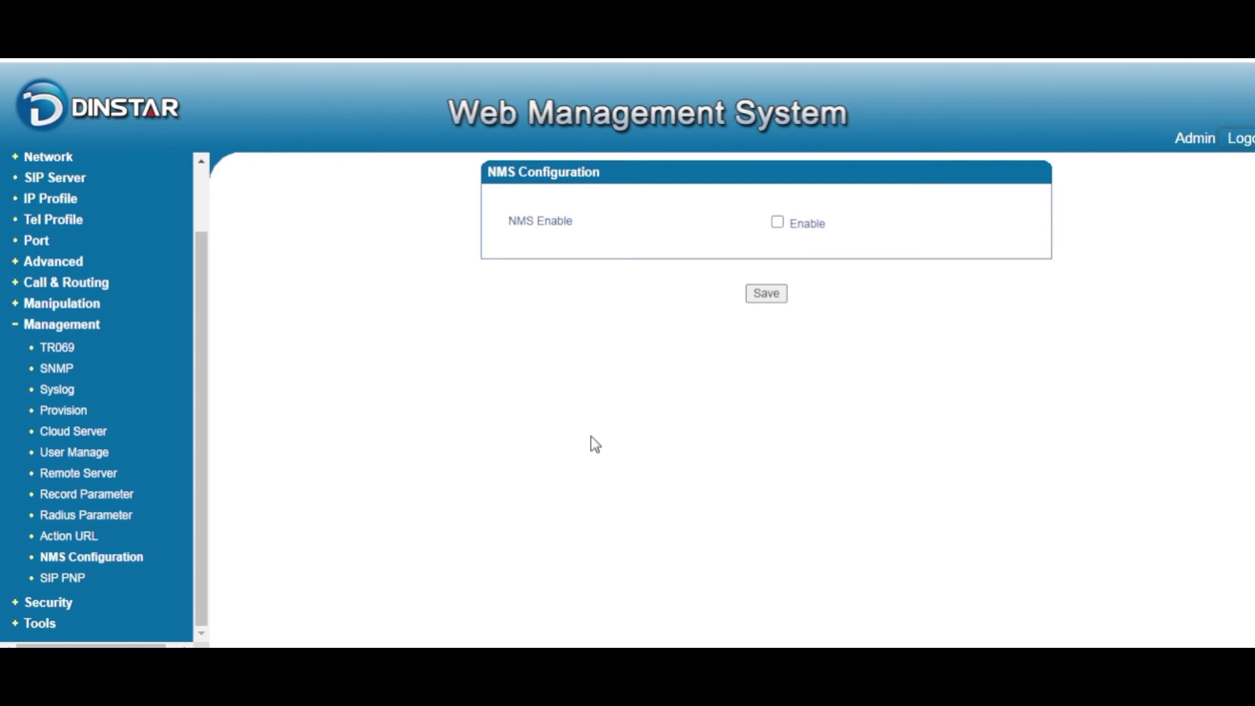
click(54, 580)
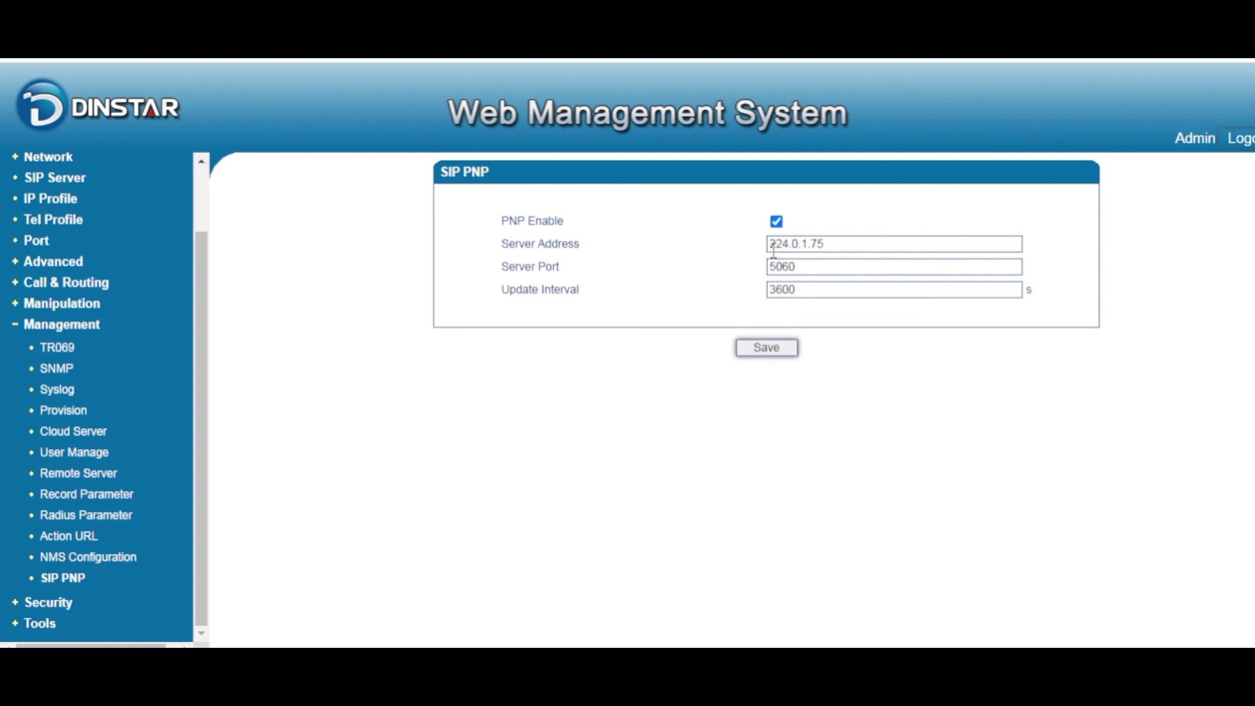
drag(768, 244, 841, 243)
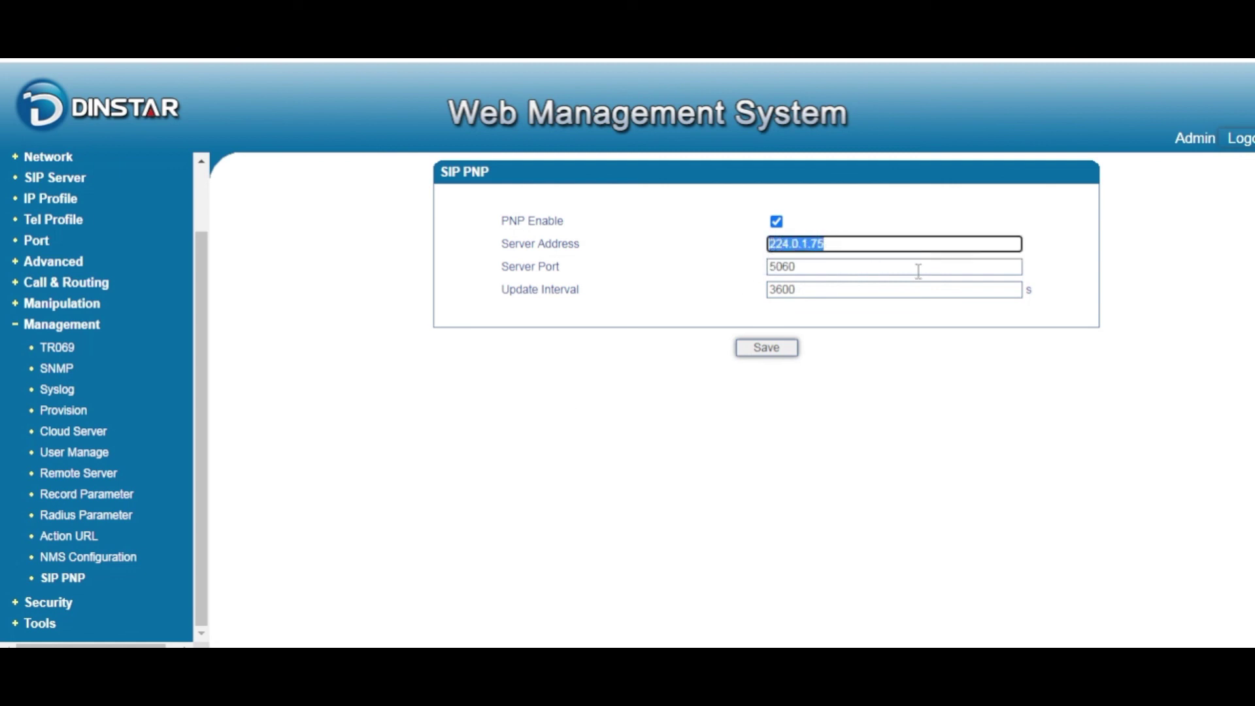